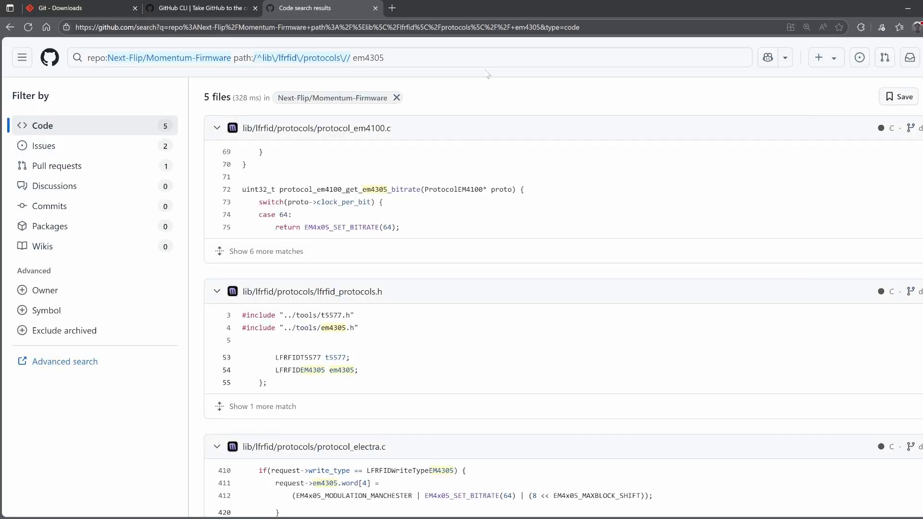
Step: Reveal the remaining em4305 matches in protocol_em4100.c and another result file
{"action": "left_click", "coordinate": [313, 253]}
{"action": "scroll", "coordinate": [360, 245], "scroll_direction": "down", "scroll_amount": 2}
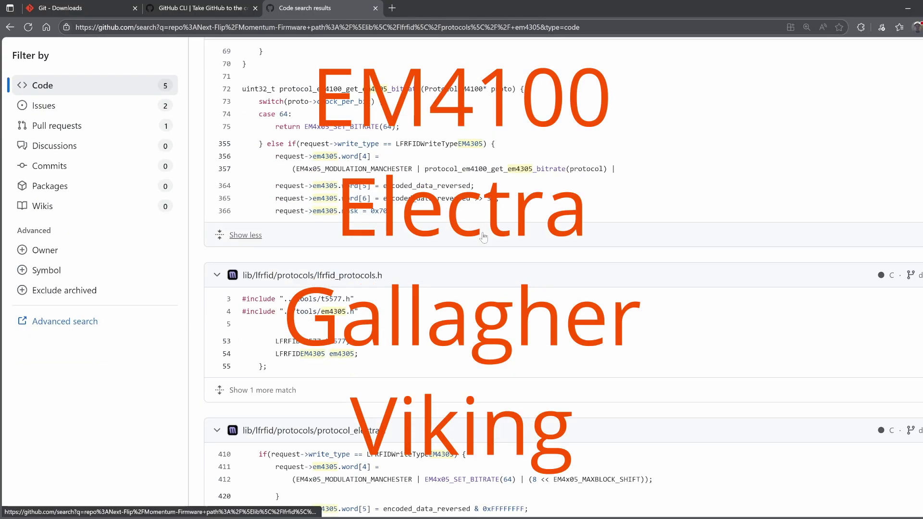
{"action": "scroll", "coordinate": [383, 342], "scroll_direction": "down", "scroll_amount": 5}
{"action": "left_click", "coordinate": [263, 381]}
{"action": "scroll", "coordinate": [262, 380], "scroll_direction": "down", "scroll_amount": 1}
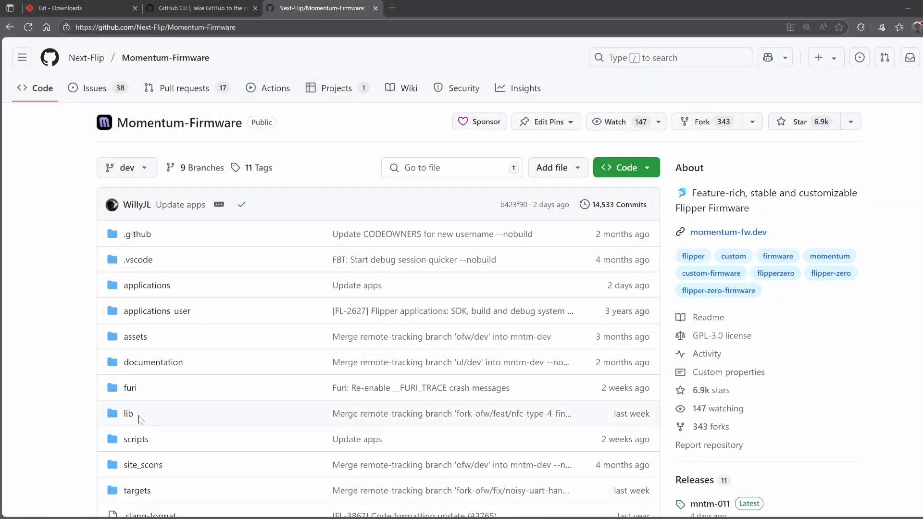
Step: Browse into Momentum-Firmware's lib/lfrfid/protocols folder
{"action": "left_click", "coordinate": [128, 413]}
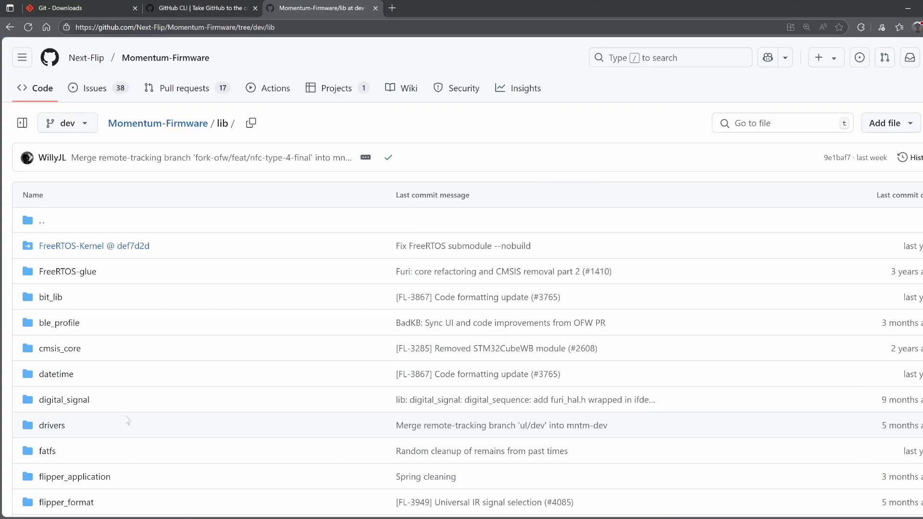
{"action": "scroll", "coordinate": [128, 421], "scroll_direction": "down", "scroll_amount": 1}
{"action": "scroll", "coordinate": [127, 420], "scroll_direction": "down", "scroll_amount": 3}
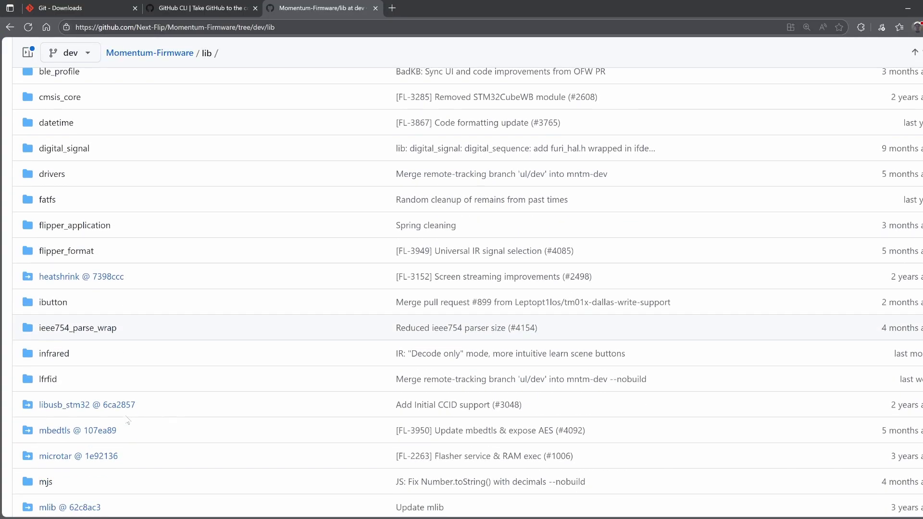
{"action": "left_click", "coordinate": [47, 379]}
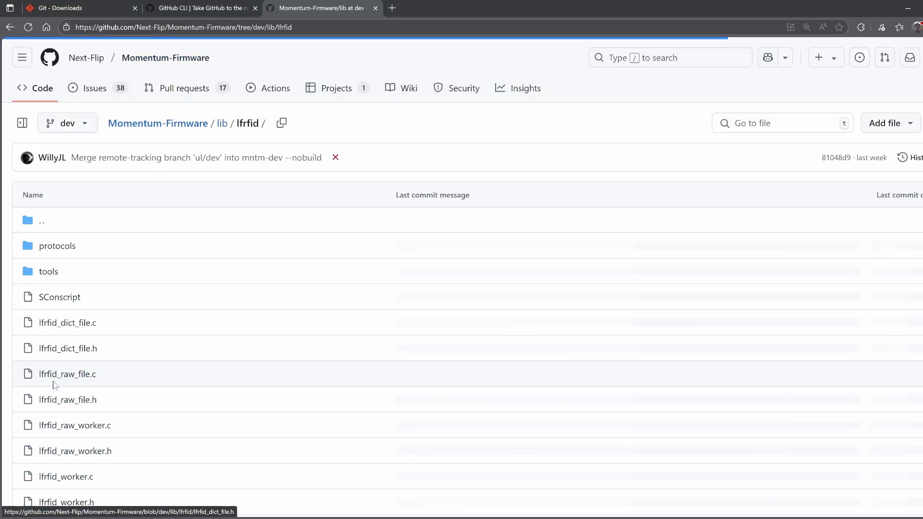
{"action": "left_click", "coordinate": [58, 245]}
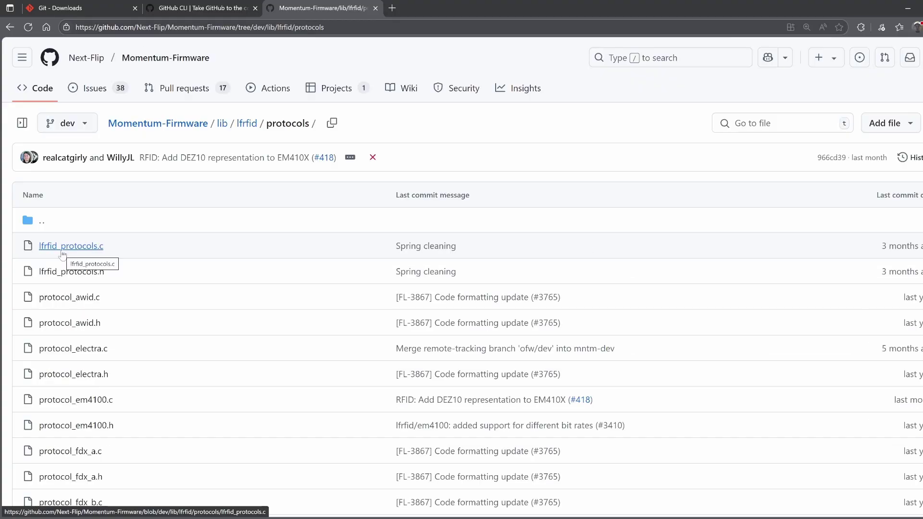
Step: Search only the protocols directory for em4305
{"action": "left_click", "coordinate": [690, 56]}
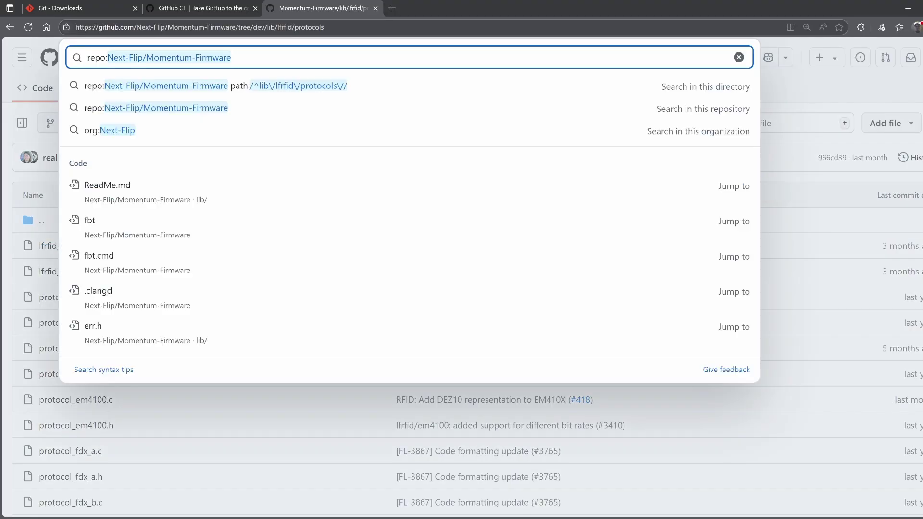
{"action": "left_click", "coordinate": [706, 96]}
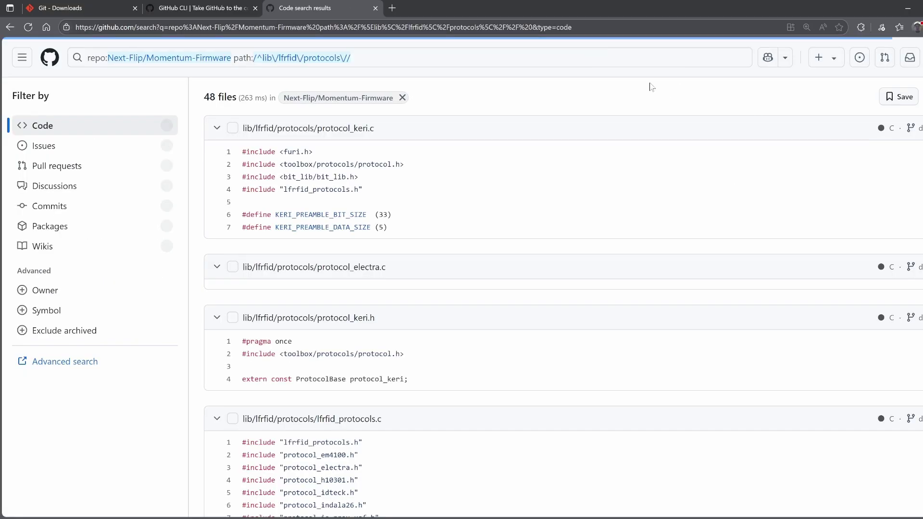
{"action": "left_click", "coordinate": [477, 62]}
{"action": "type", "text": "em"}
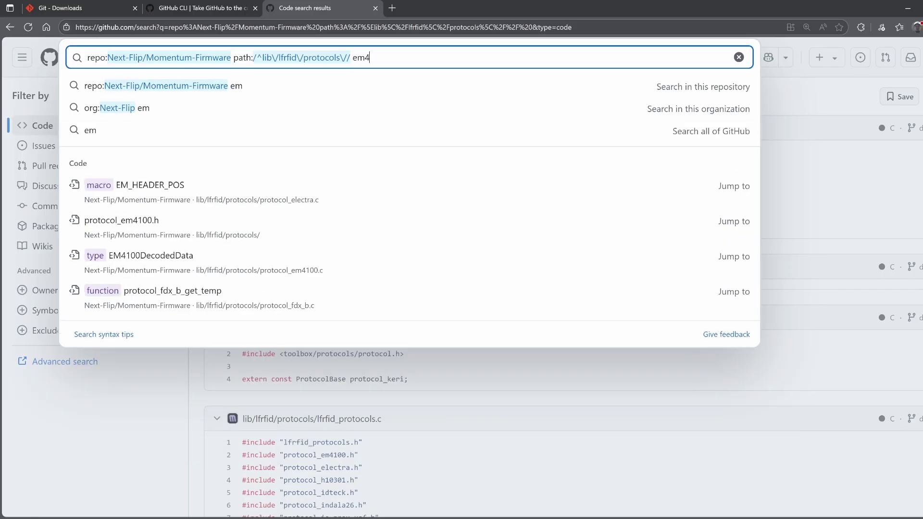
{"action": "type", "text": "4305"}
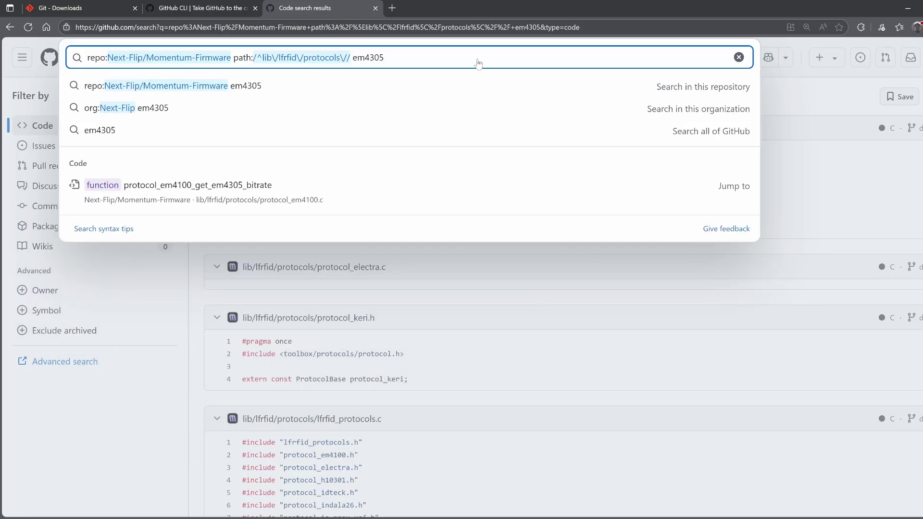
{"action": "key", "text": "Return"}
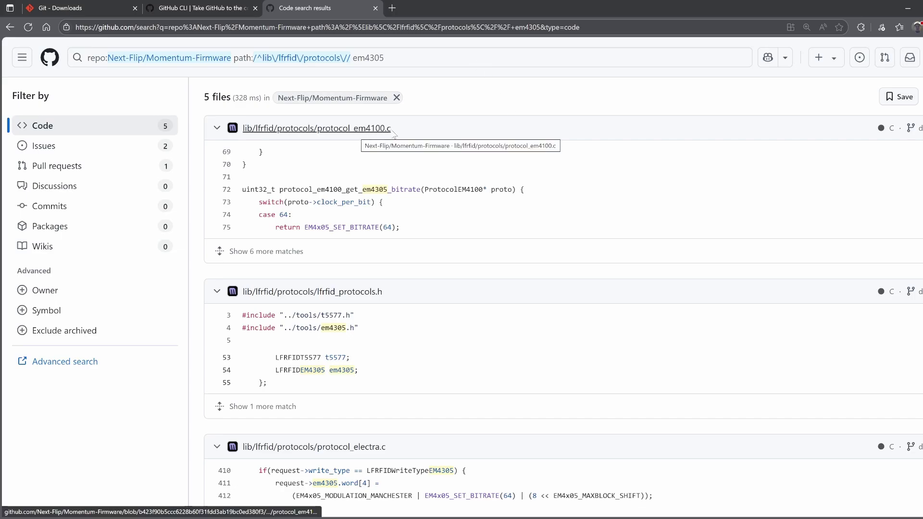
Step: Expand every em4305 match in protocol_em4100.c, protocol_electra.c, protocol_gallagher.c and protocol_viking.c
{"action": "left_click", "coordinate": [266, 251]}
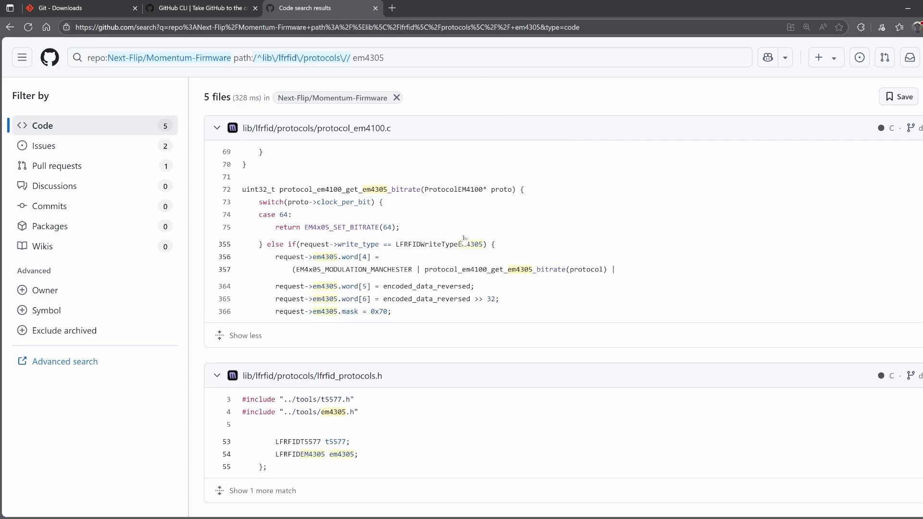
{"action": "scroll", "coordinate": [483, 236], "scroll_direction": "down", "scroll_amount": 2}
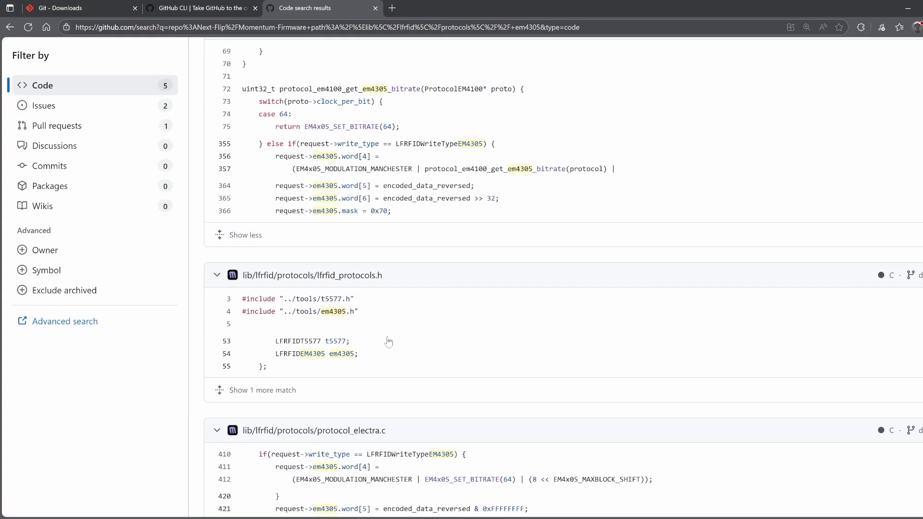
{"action": "scroll", "coordinate": [382, 342], "scroll_direction": "down", "scroll_amount": 1}
{"action": "scroll", "coordinate": [360, 369], "scroll_direction": "down", "scroll_amount": 1}
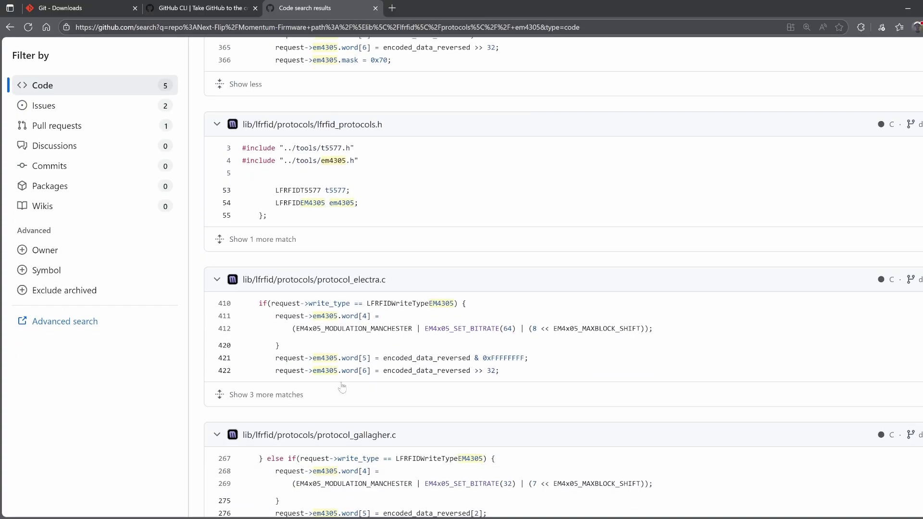
{"action": "left_click", "coordinate": [265, 394]}
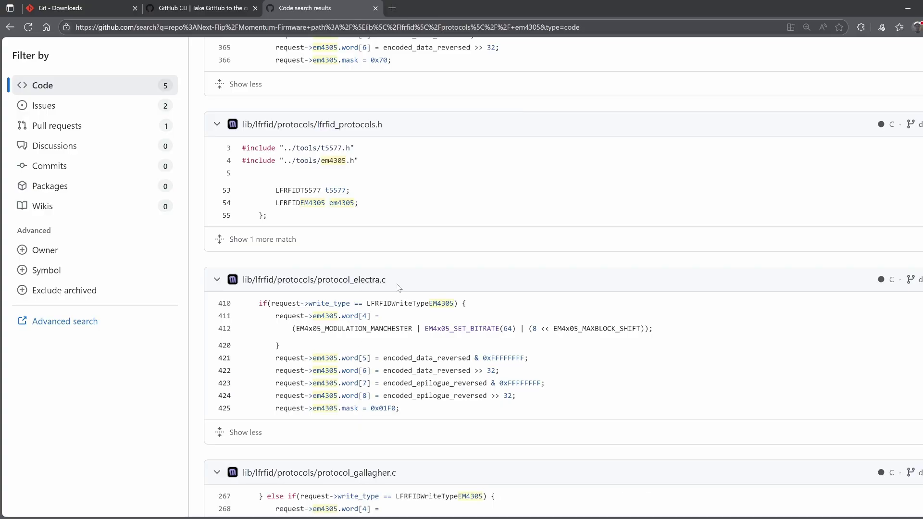
{"action": "scroll", "coordinate": [399, 287], "scroll_direction": "down", "scroll_amount": 1}
{"action": "scroll", "coordinate": [398, 293], "scroll_direction": "down", "scroll_amount": 2}
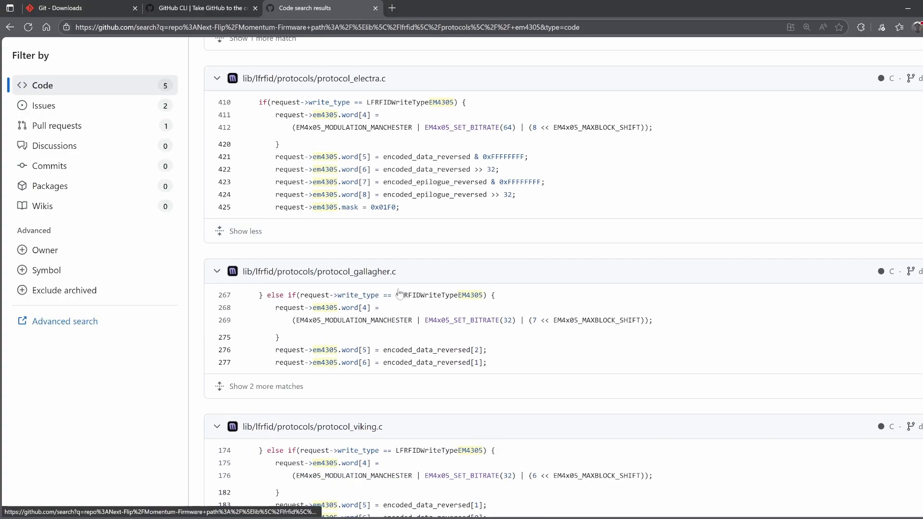
{"action": "left_click", "coordinate": [305, 387]}
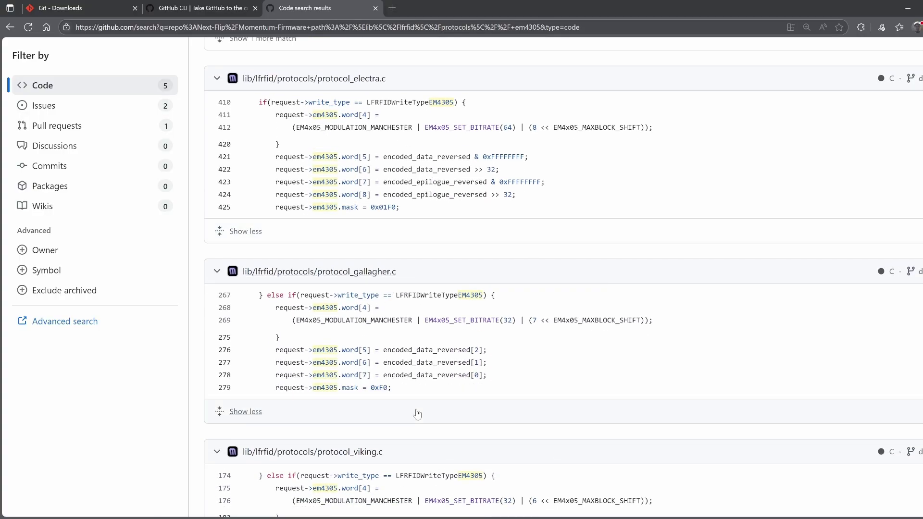
{"action": "scroll", "coordinate": [417, 414], "scroll_direction": "down", "scroll_amount": 1}
{"action": "left_click", "coordinate": [289, 464]}
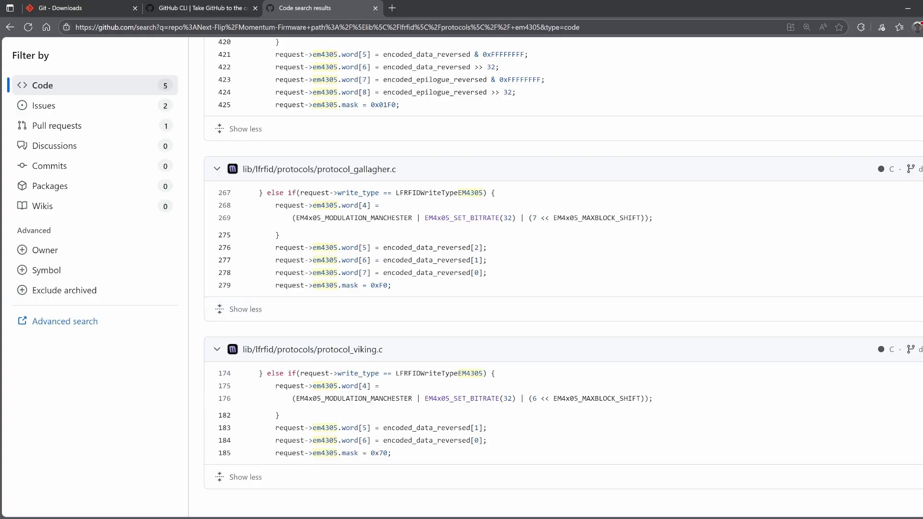
{"action": "scroll", "coordinate": [406, 448], "scroll_direction": "down", "scroll_amount": 1}
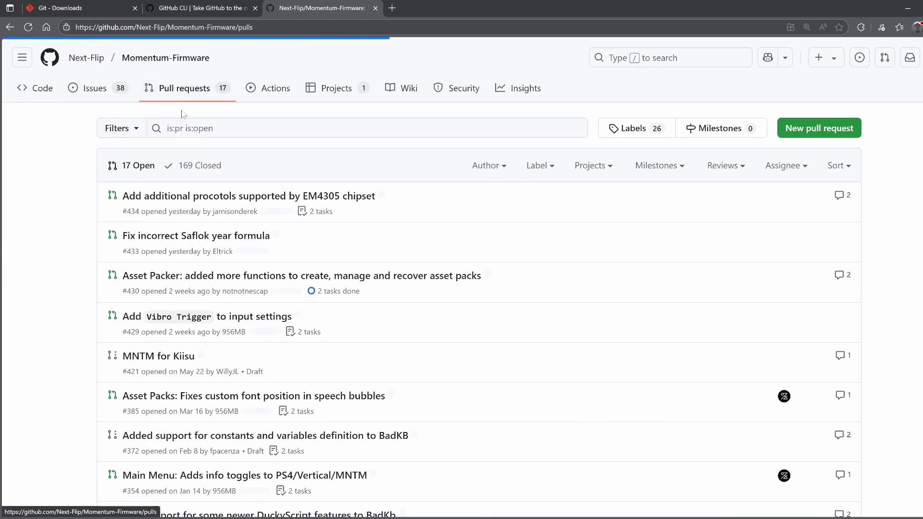
Step: Filter the pull request list with the query EM4305
{"action": "key", "text": "slash"}
{"action": "type", "text": "EM4305"}
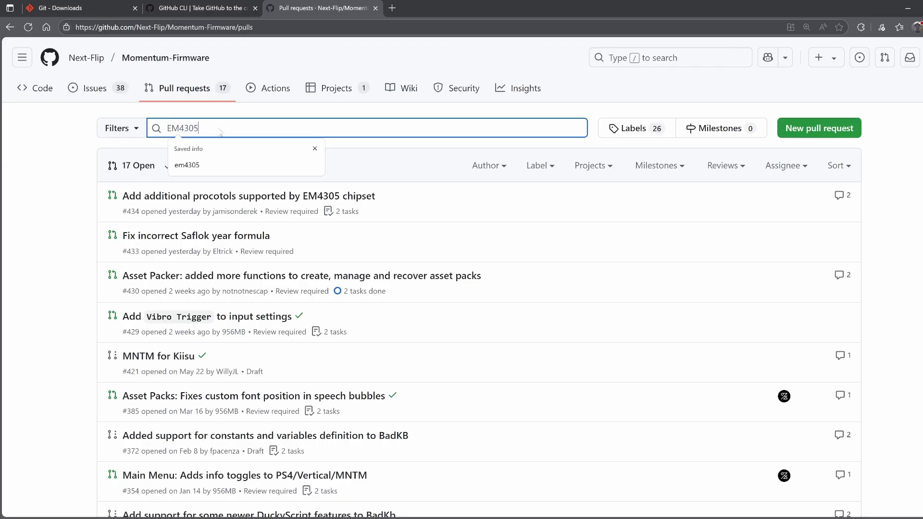
{"action": "key", "text": "Return"}
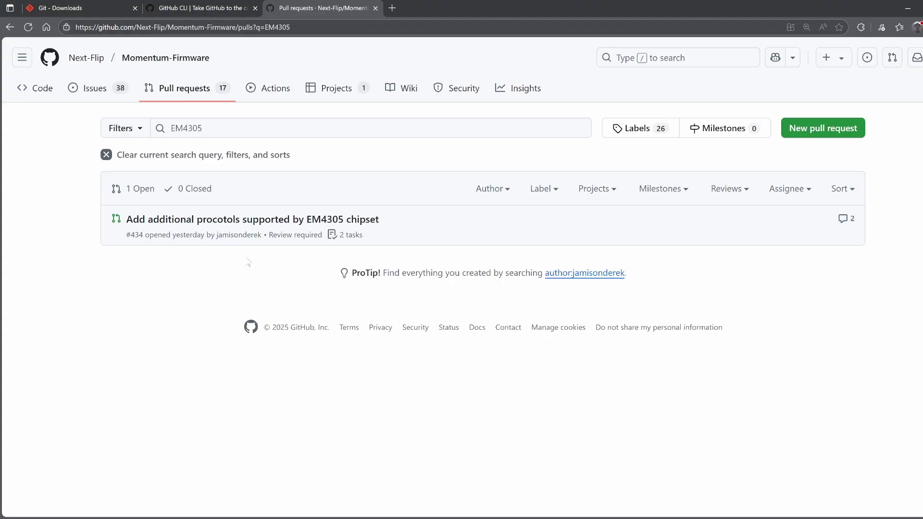
Step: Compare the Flipper's firmware with the Dev channel on momentum-fw.dev, then close that tab
{"action": "left_click", "coordinate": [393, 8]}
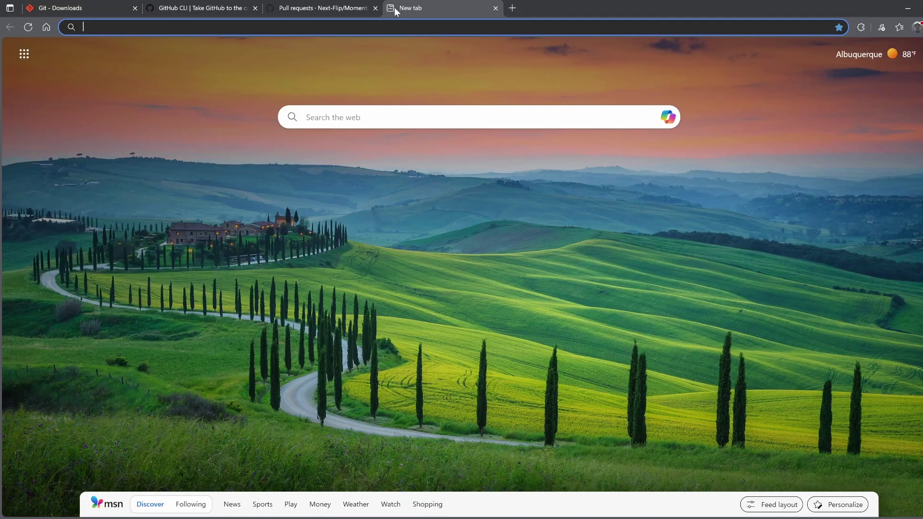
{"action": "type", "text": "momentum-fw.dev//"}
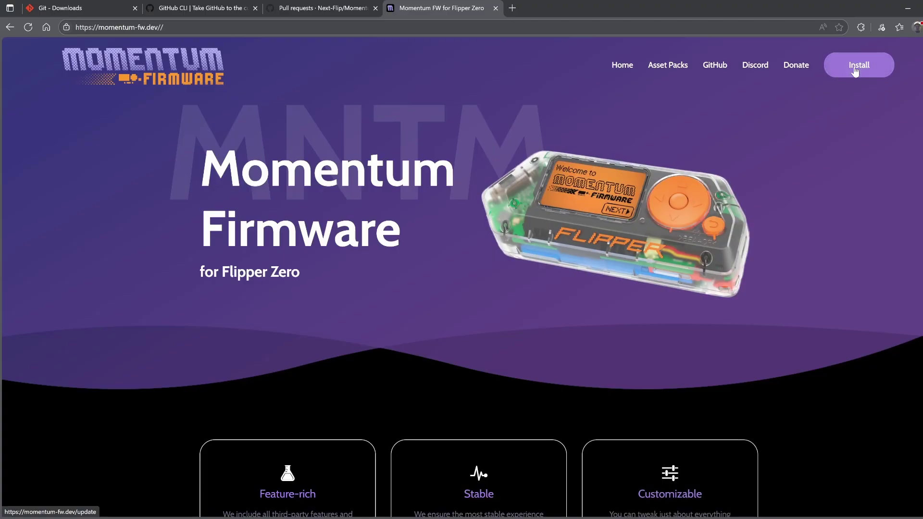
{"action": "left_click", "coordinate": [855, 66]}
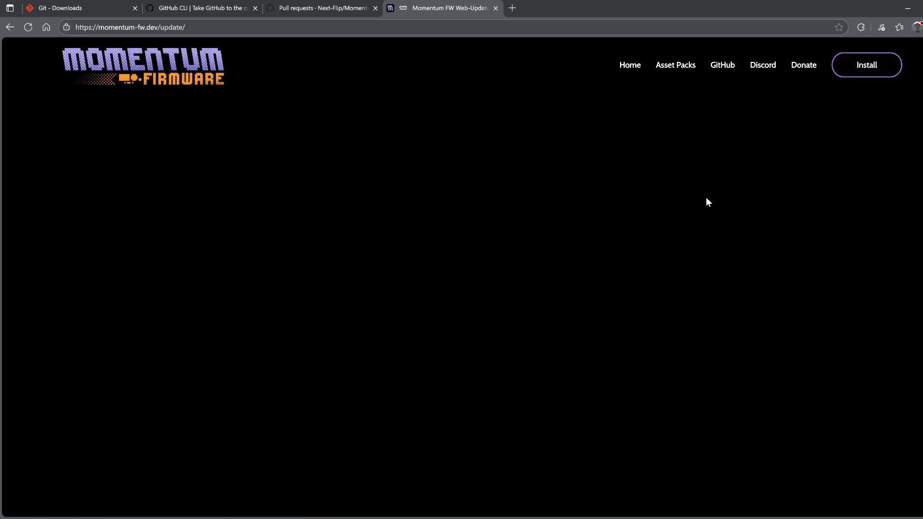
{"action": "left_click", "coordinate": [477, 242]}
{"action": "left_click", "coordinate": [418, 288]}
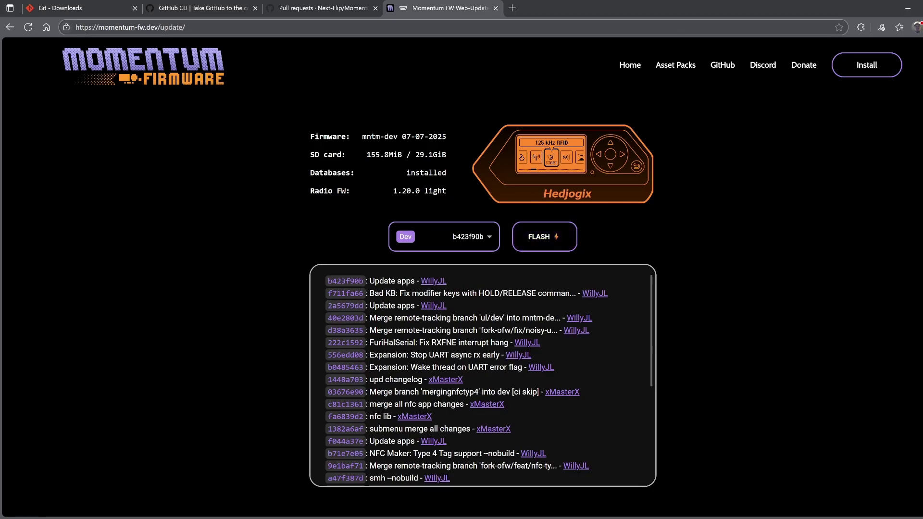
{"action": "left_click", "coordinate": [495, 8]}
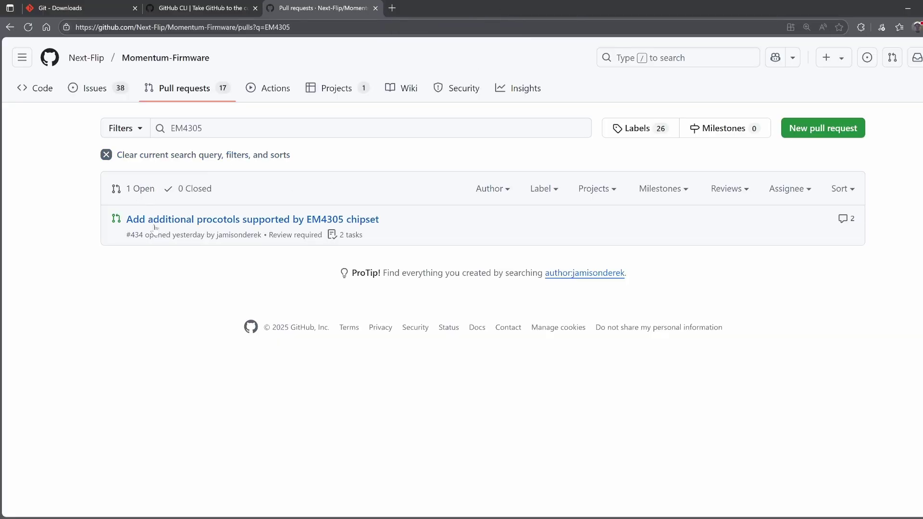
Step: Open pull request #434, then switch to the Git downloads tab
{"action": "left_click", "coordinate": [157, 221]}
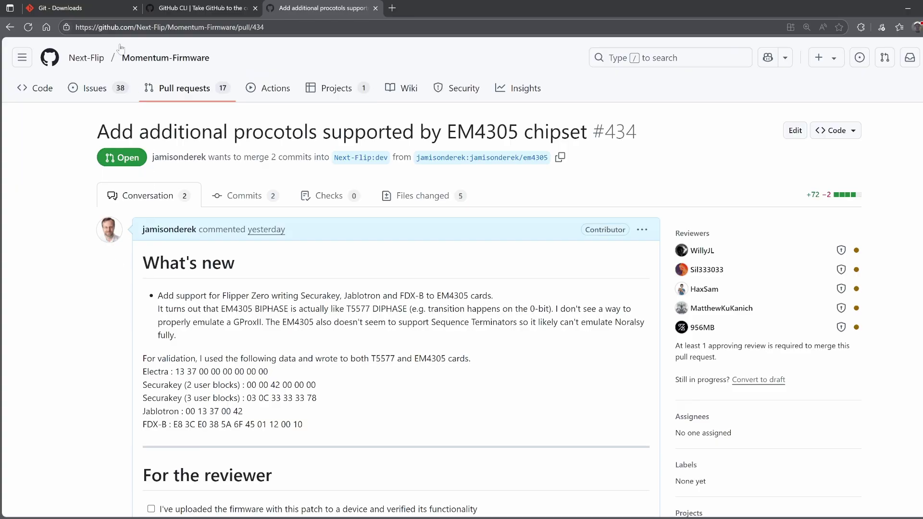
{"action": "left_click", "coordinate": [81, 7]}
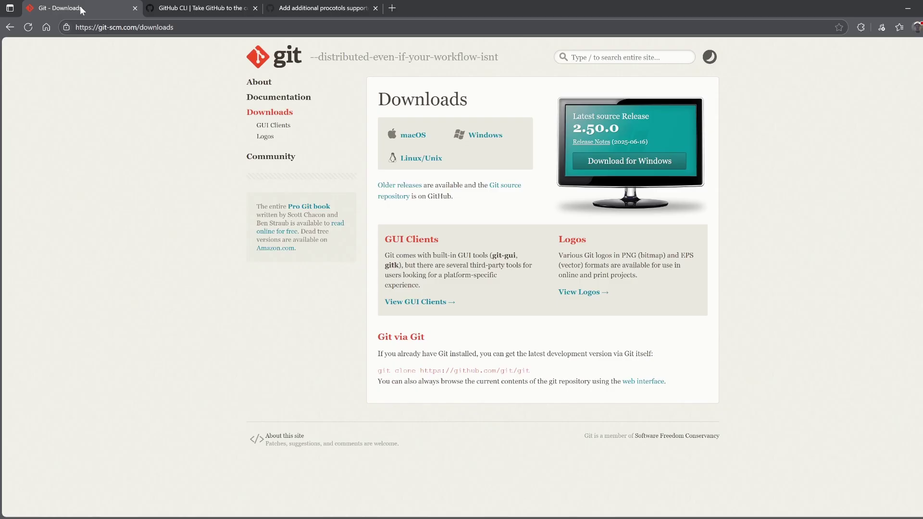
Step: Switch to the GitHub CLI home page tab
{"action": "left_click", "coordinate": [194, 12]}
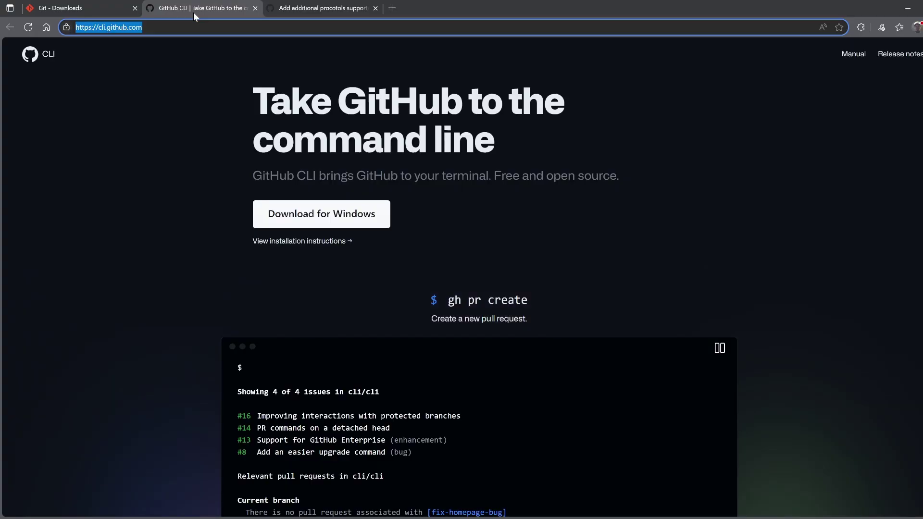
Step: Copy Momentum-Firmware's HTTPS clone URL, then switch to Command Prompt
{"action": "left_click", "coordinate": [323, 9]}
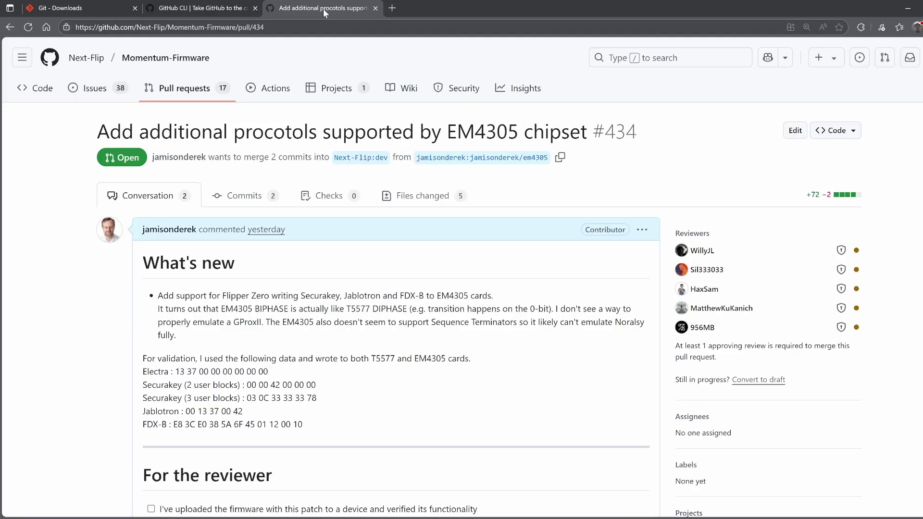
{"action": "left_click", "coordinate": [39, 92]}
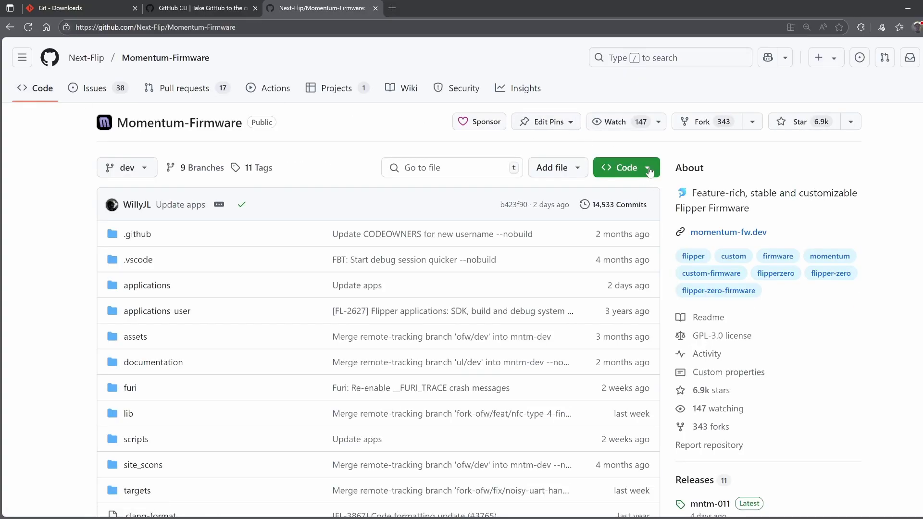
{"action": "left_click", "coordinate": [649, 171]}
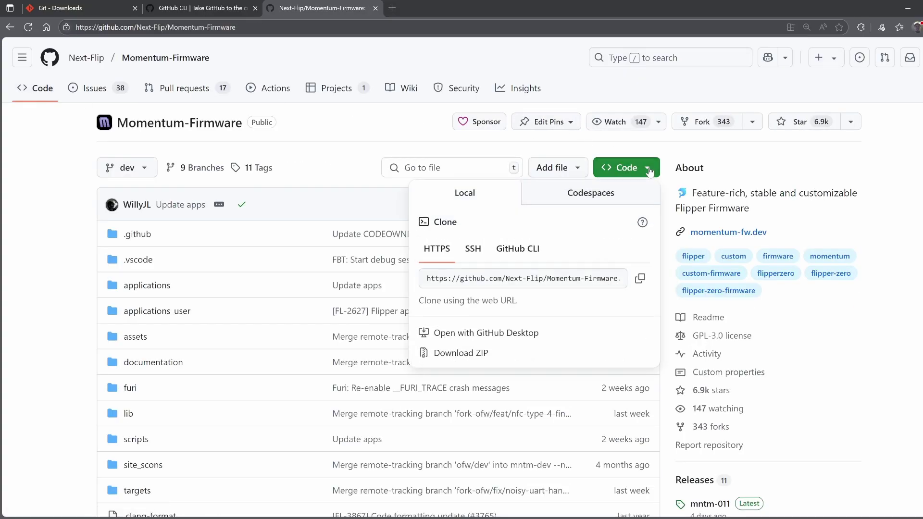
{"action": "left_click", "coordinate": [640, 281]}
{"action": "key", "text": "alt+Tab"}
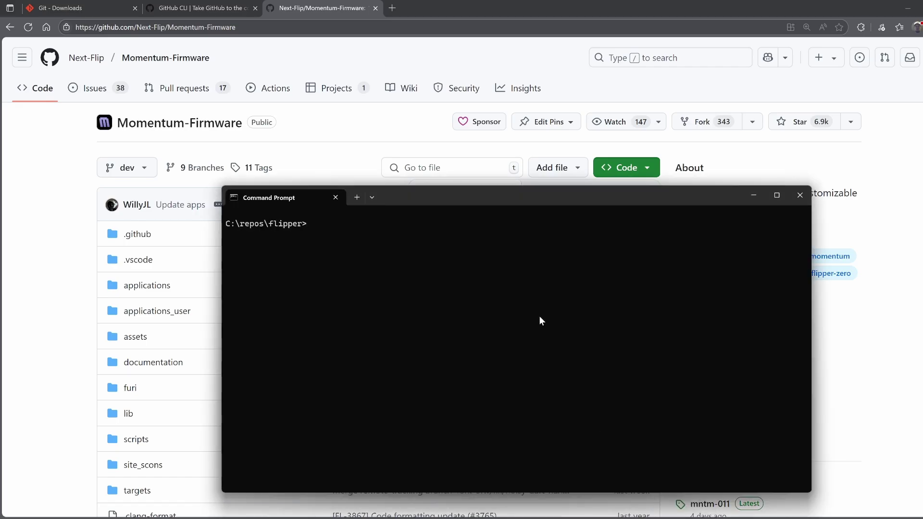
{"action": "type", "text": "git clone --recursive"}
Step: Run 'git clone --recursive' with the copied URL into MNTM, then go to Pull requests
{"action": "key", "text": "ctrl+v"}
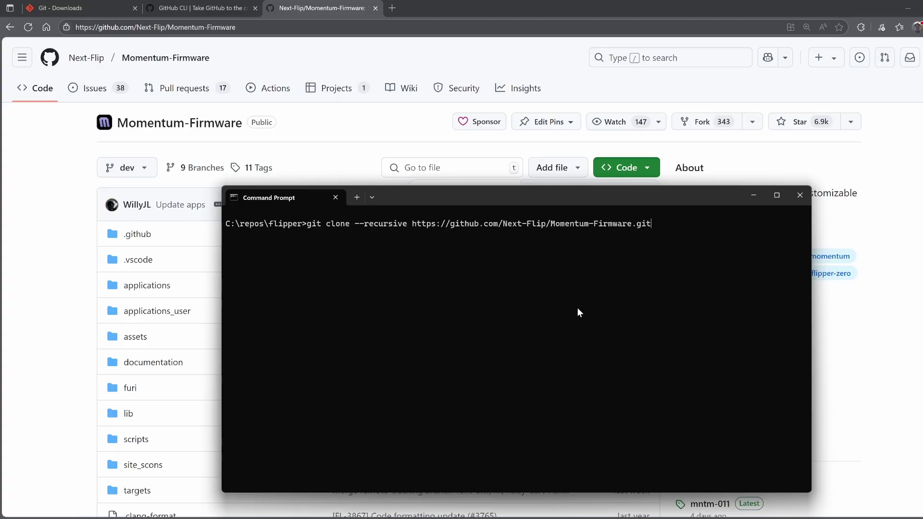
{"action": "type", "text": "MNTM"}
{"action": "key", "text": "Return"}
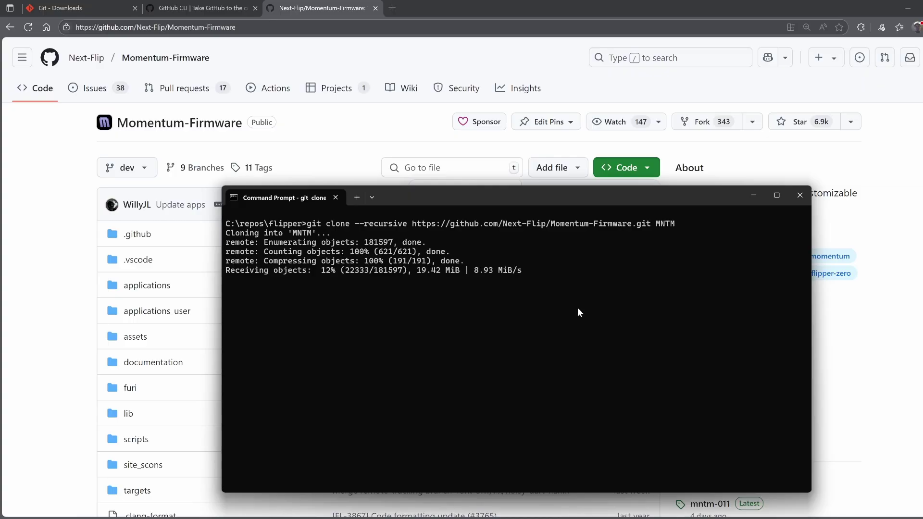
{"action": "left_click", "coordinate": [185, 92]}
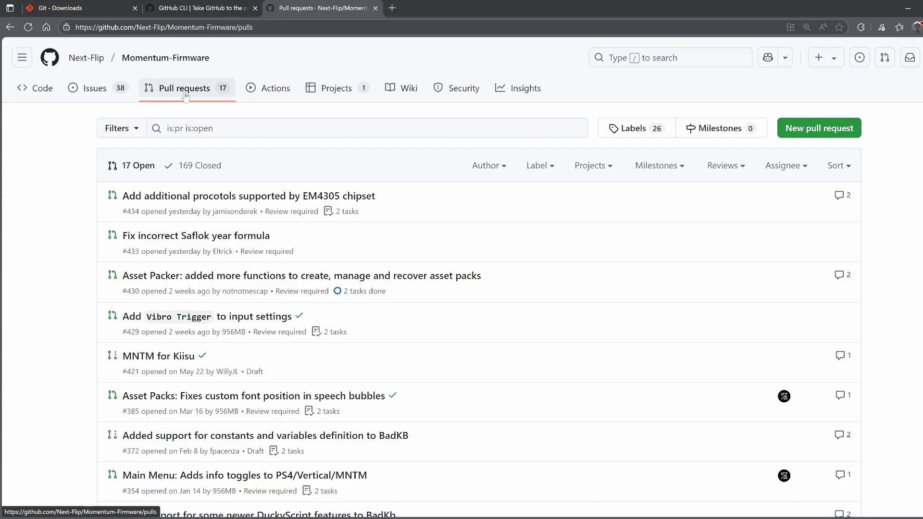
Step: Reapply the saved EM4305 pull request search and open #434
{"action": "left_click", "coordinate": [217, 129]}
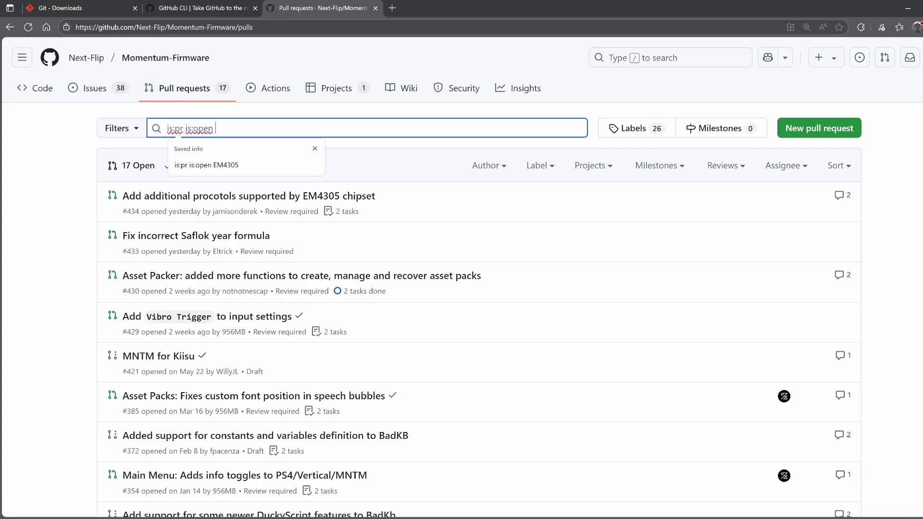
{"action": "left_click", "coordinate": [217, 166]}
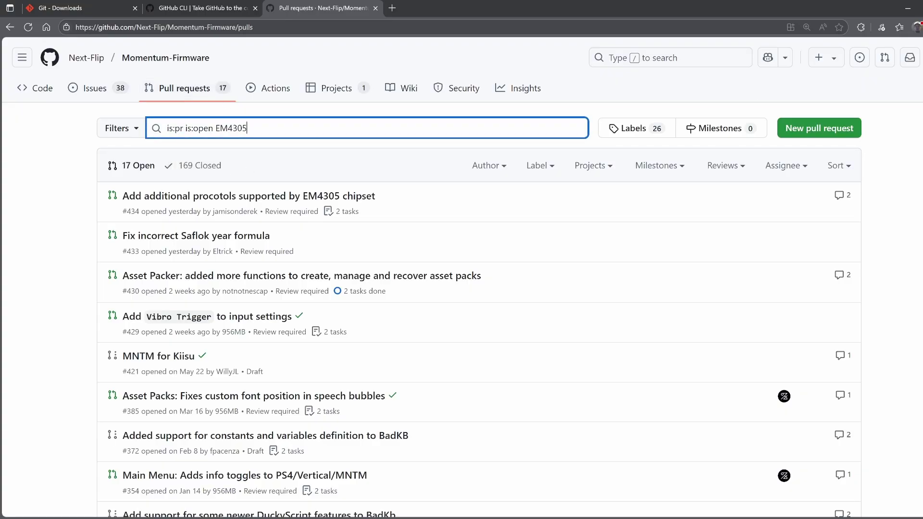
{"action": "key", "text": "Return"}
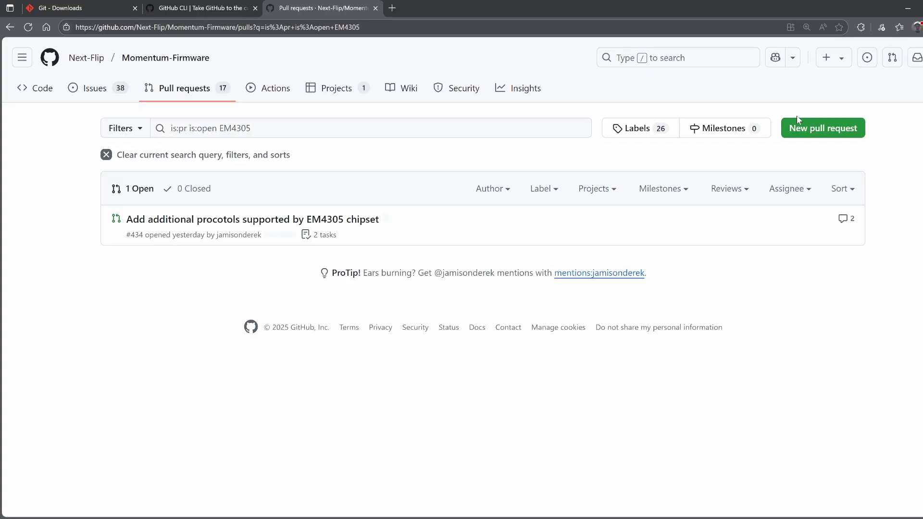
{"action": "left_click", "coordinate": [369, 222]}
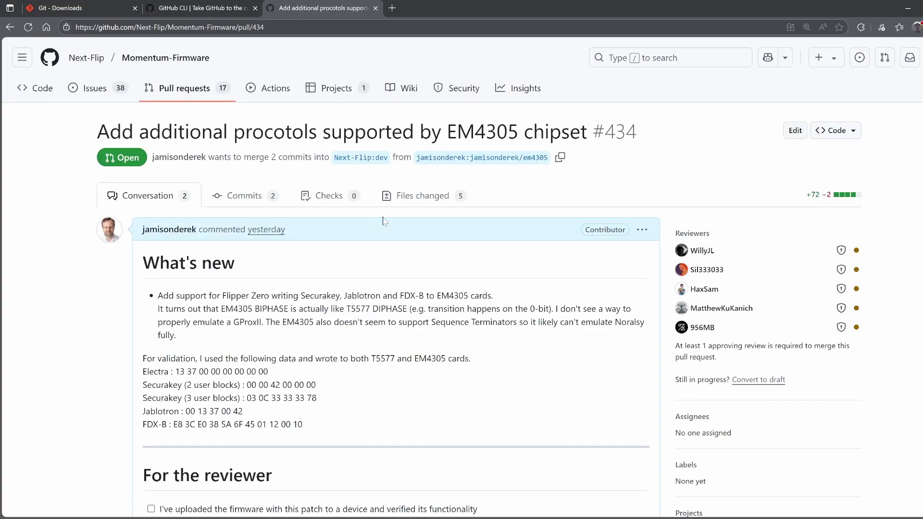
Step: Copy the 'gh pr checkout 434' command and return to the cloning terminal
{"action": "left_click", "coordinate": [854, 134]}
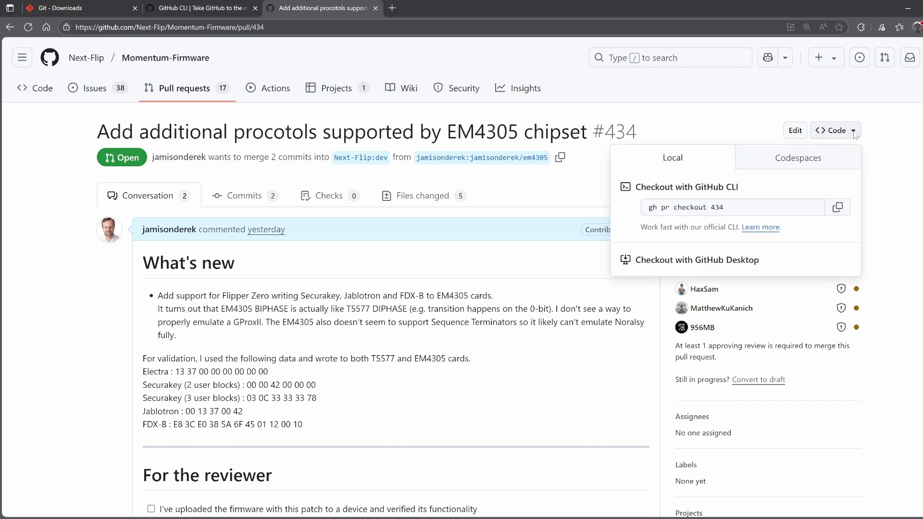
{"action": "left_click", "coordinate": [838, 208]}
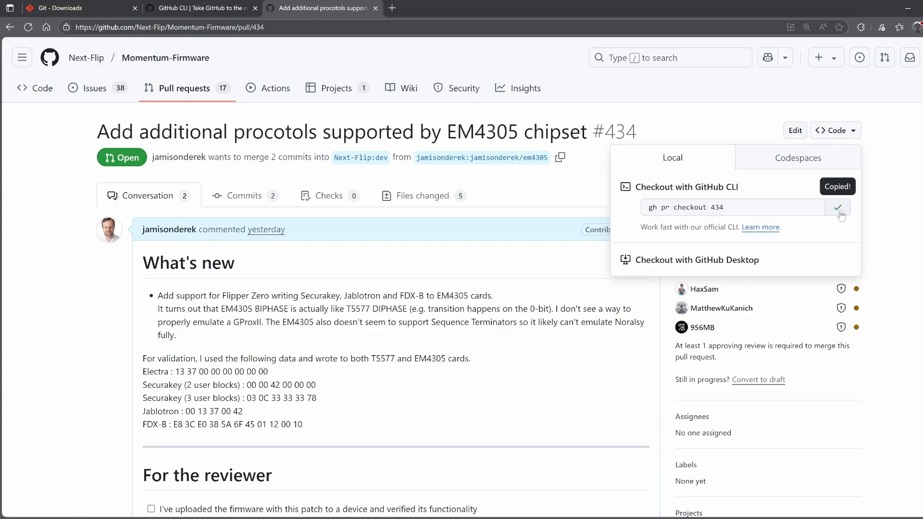
{"action": "key", "text": "alt+Tab"}
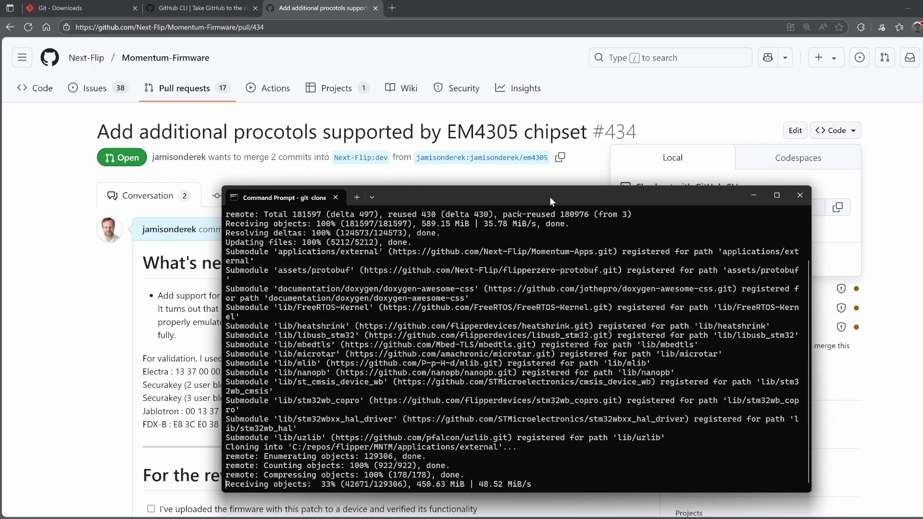
Step: Move into the MNTM repository folder after a first checkout attempt outside it
{"action": "left_click_drag", "start_coordinate": [549, 197], "coordinate": [531, 152]}
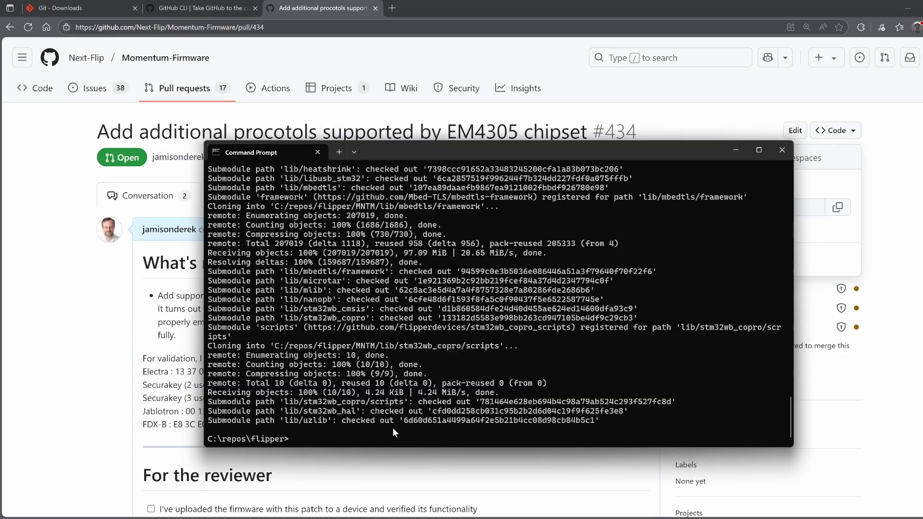
{"action": "type", "text": "gh pr checkout 434"}
{"action": "key", "text": "Return"}
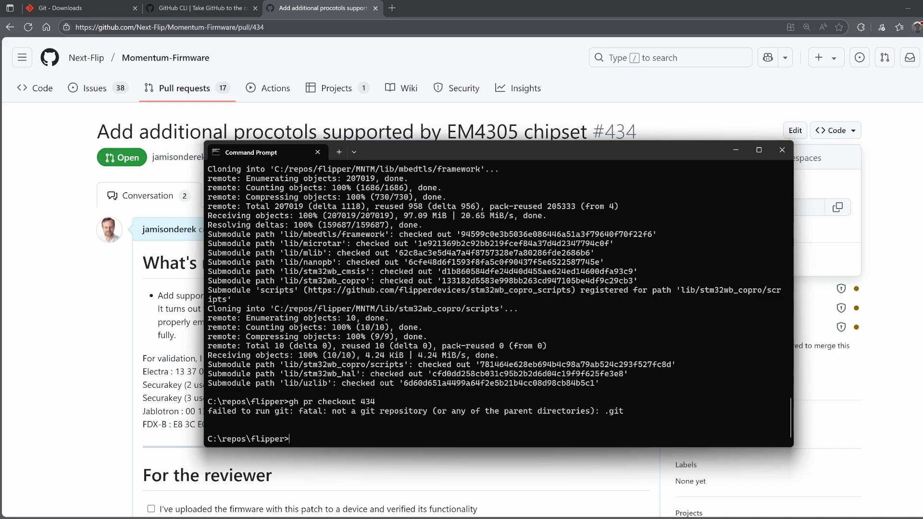
{"action": "type", "text": "vf"}
{"action": "key", "text": "BackSpace"}
{"action": "key", "text": "BackSpace"}
{"action": "type", "text": "cd MNTM"}
{"action": "key", "text": "Return"}
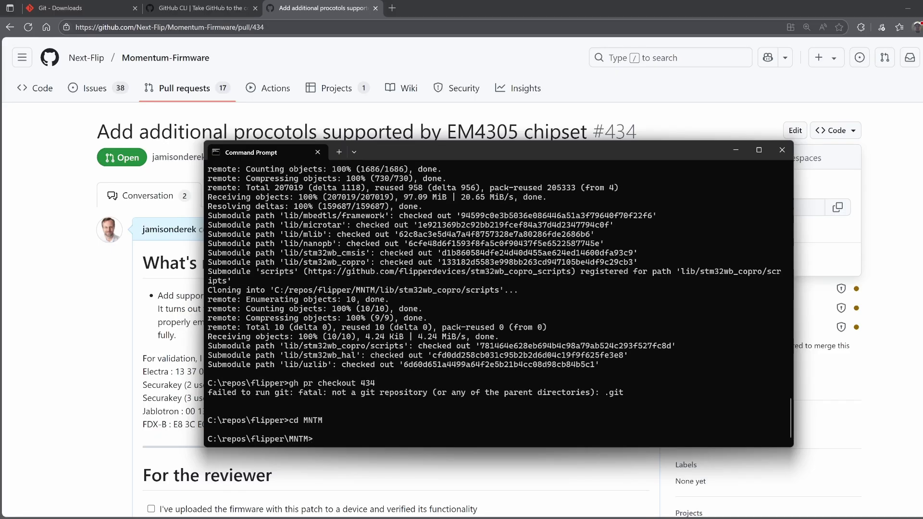
Step: Rerun 'gh pr checkout 434' in MNTM and confirm branch jamisonderek/em4305 with git status
{"action": "key", "text": "Up"}
{"action": "key", "text": "Up"}
{"action": "key", "text": "Return"}
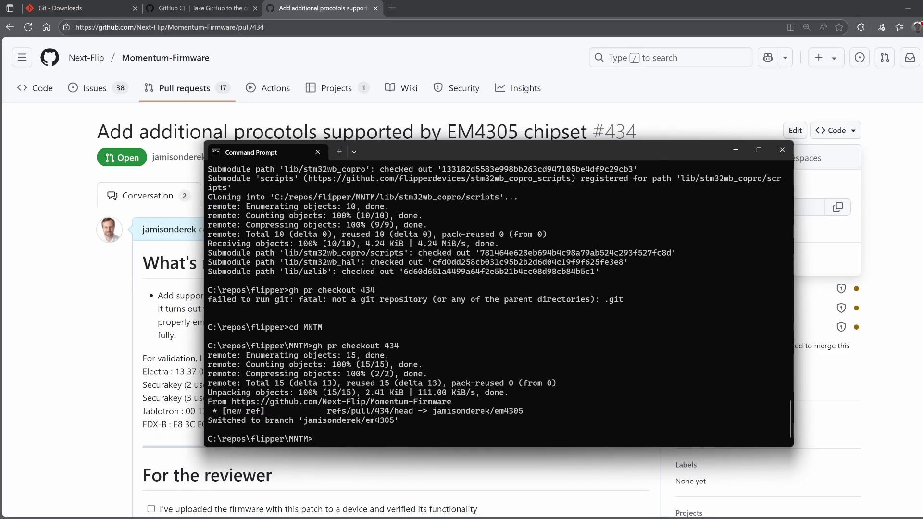
{"action": "type", "text": "git status"}
{"action": "key", "text": "Return"}
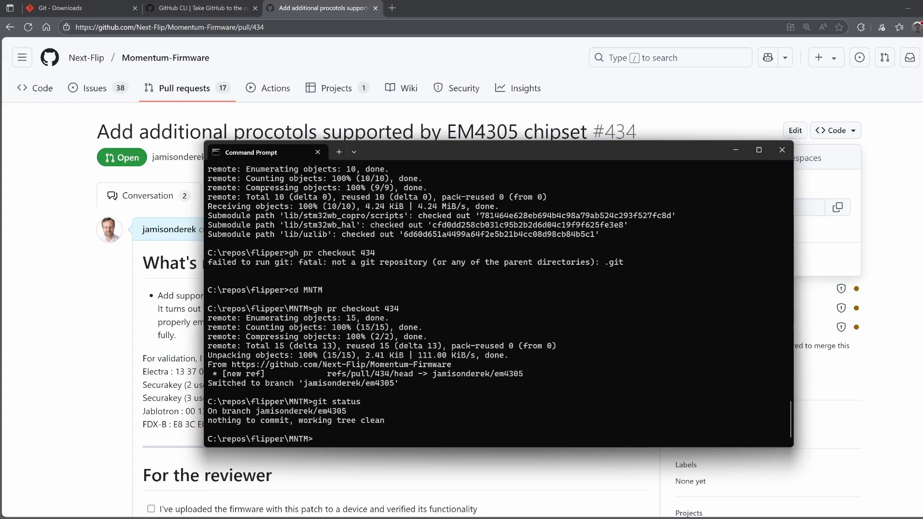
{"action": "type", "text": "fbt vscode_dist"}
Step: Install the build toolchain and VS Code configuration with 'fbt vscode_dist'
{"action": "key", "text": "Return"}
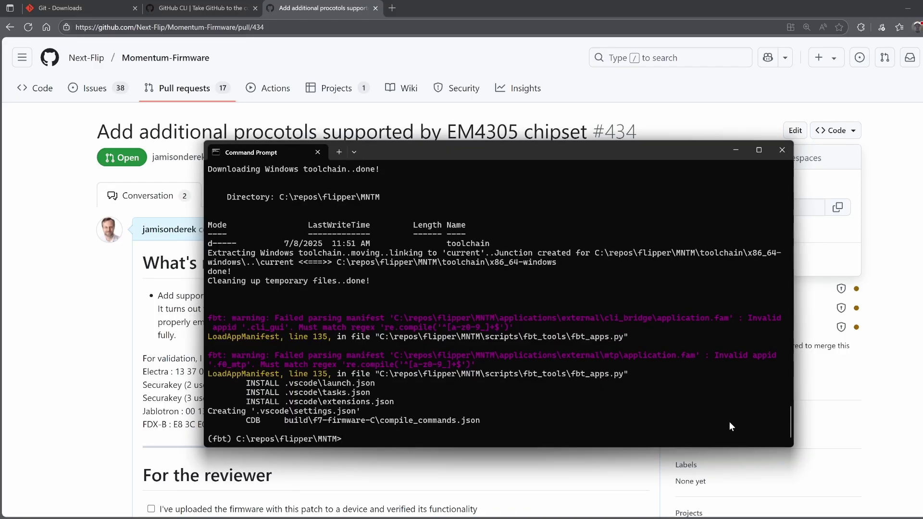
{"action": "type", "text": "fbt "}
{"action": "type", "text": "FORCE=1 flash_usb_full"}
Step: Build and flash the full firmware over USB with 'fbt FORCE=1 flash_usb_full'
{"action": "key", "text": "Return"}
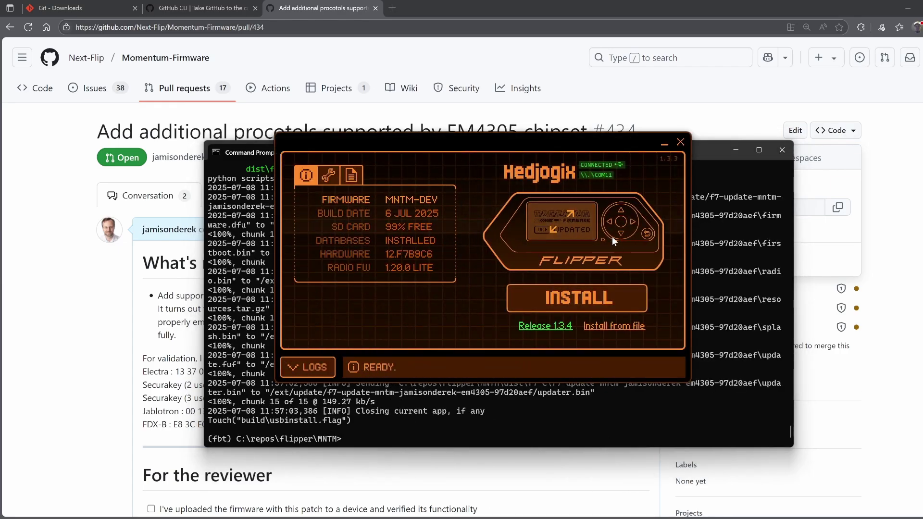
Step: Show the Flipper's live screen reporting Momentum Firmware updated
{"action": "left_click", "coordinate": [611, 234]}
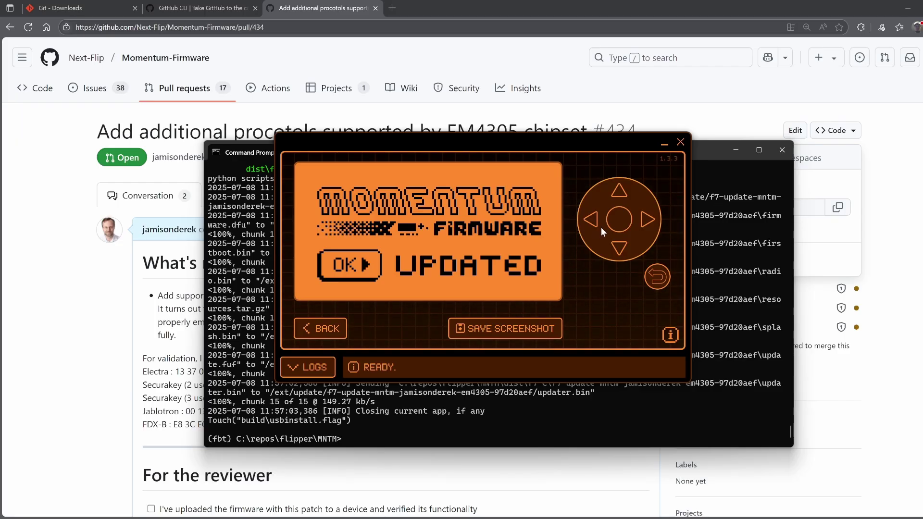
Step: Dismiss the update message to return the Flipper to its idle dolphin screen
{"action": "left_click", "coordinate": [624, 221]}
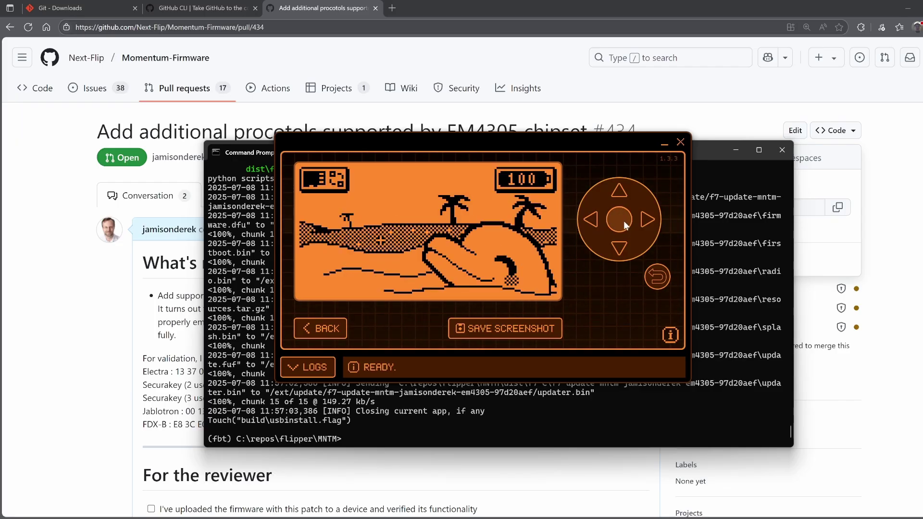